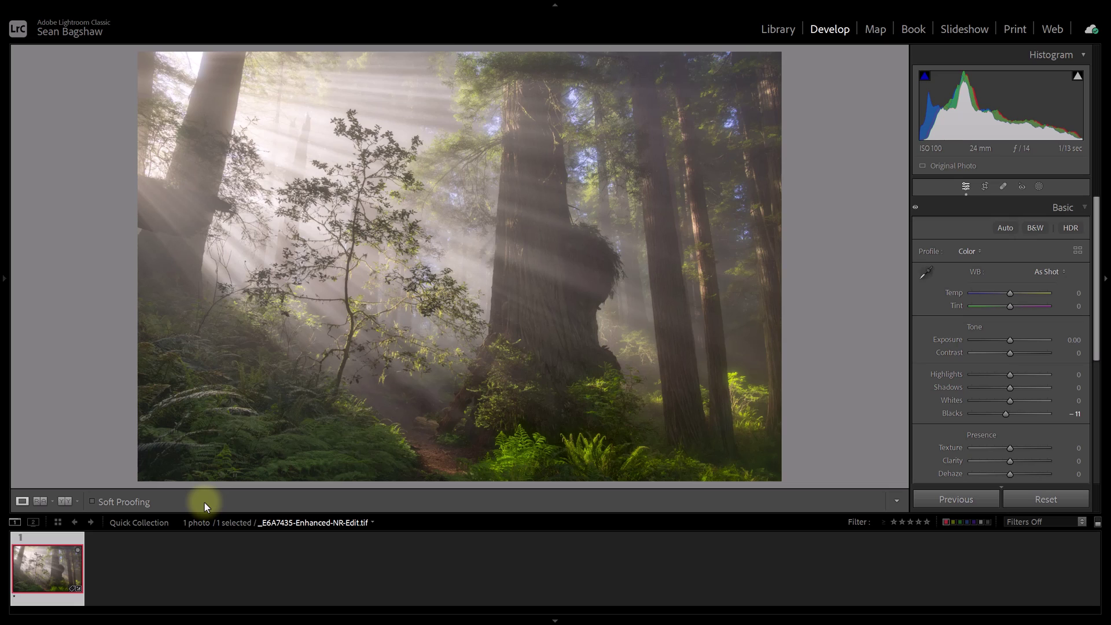
# Enable soft proofing for the redwood photo and switch to the Print module layout
pyautogui.click(92, 502)
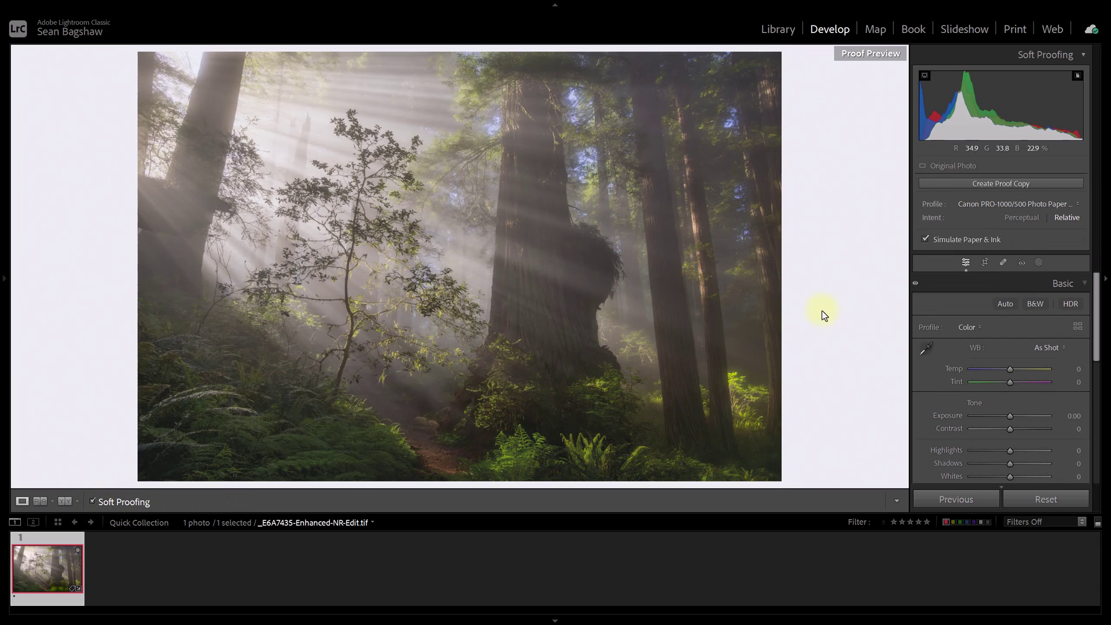
pyautogui.click(1015, 30)
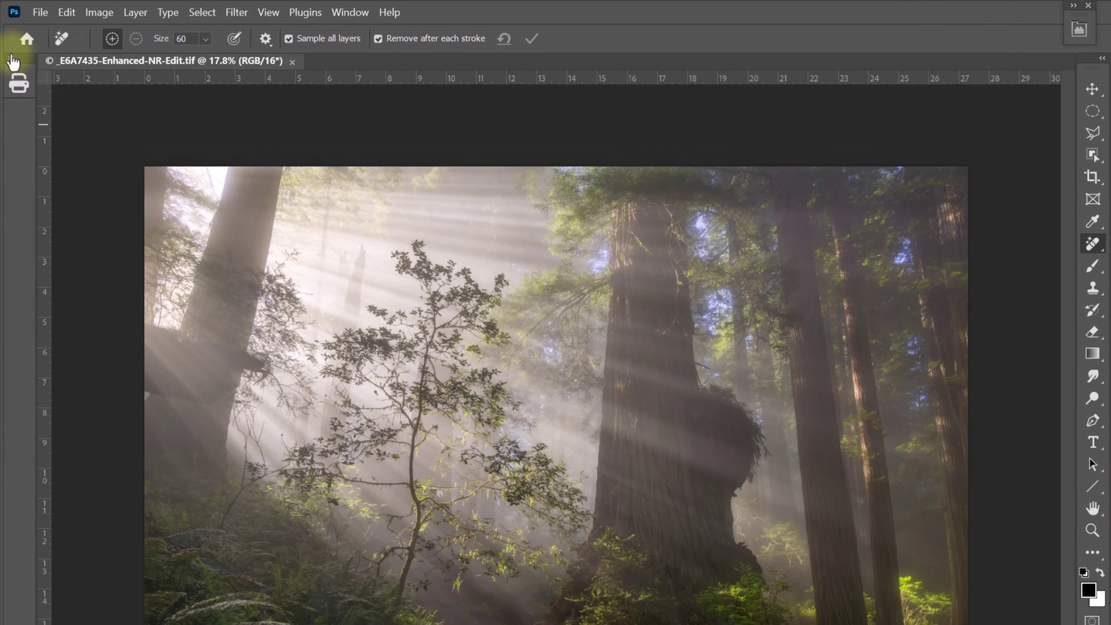
# Create a Canon PRO-1000/500 Pro Luster soft-proof copy with profile and intent in its name
pyautogui.click(12, 62)
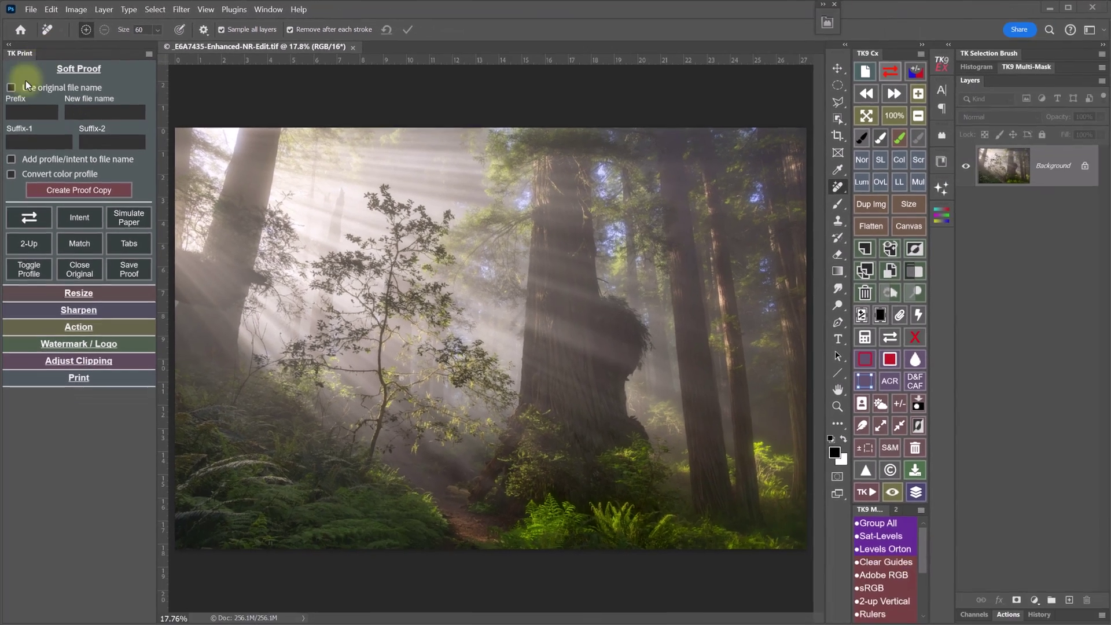
pyautogui.click(11, 159)
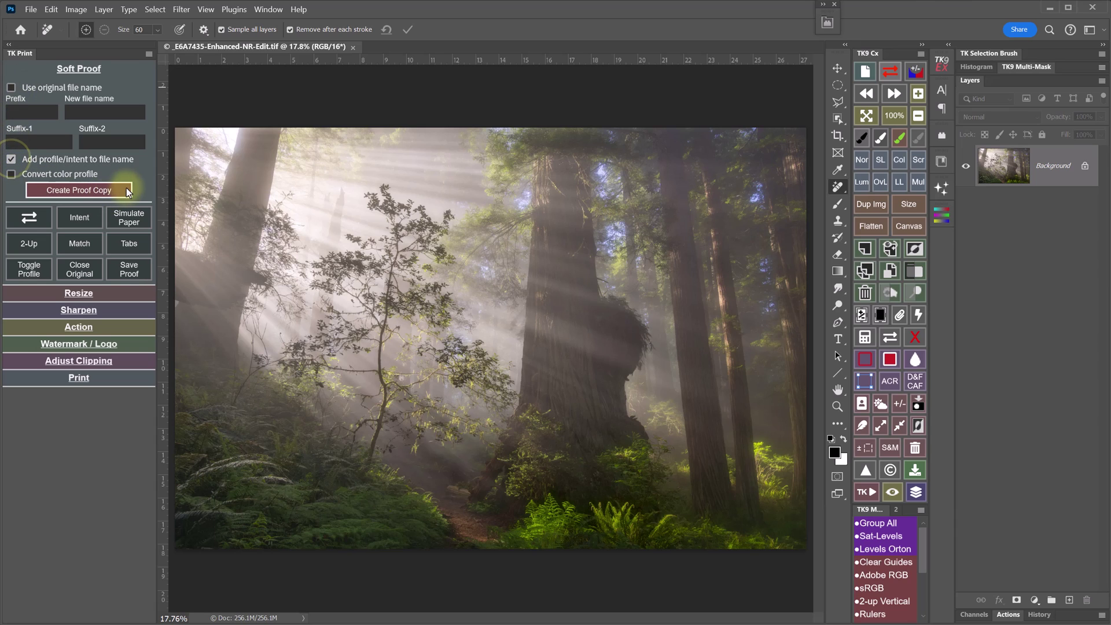
pyautogui.click(128, 193)
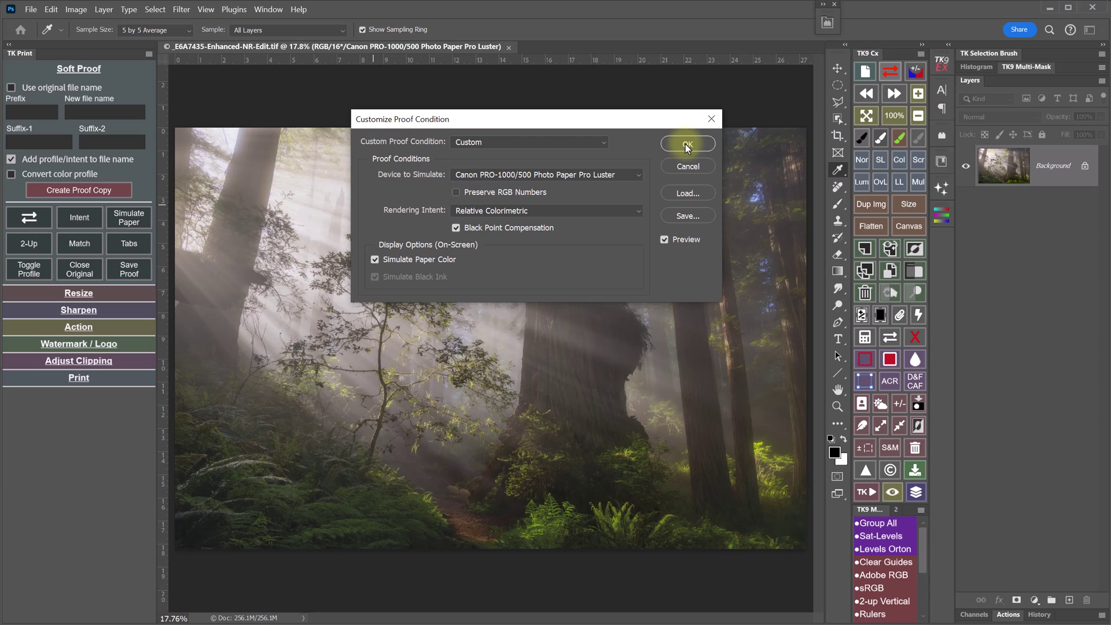
pyautogui.click(686, 145)
# Raise the proof copy's Brightness/Contrast brightness slightly and compare it with the original
pyautogui.click(29, 253)
pyautogui.click(1030, 266)
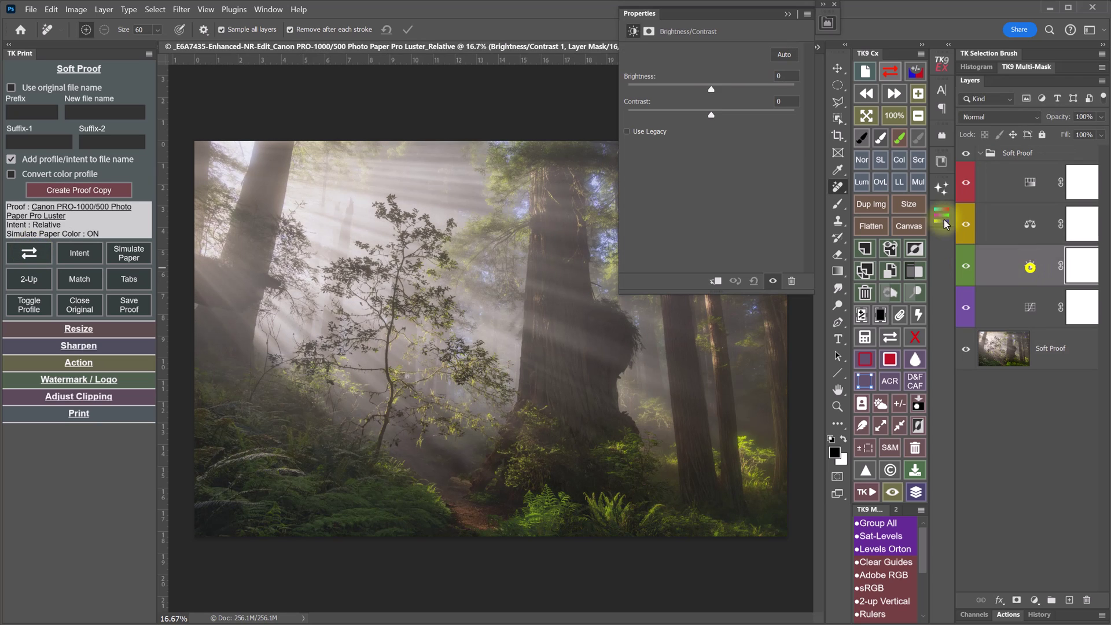
pyautogui.moveTo(711, 89); pyautogui.dragTo(719, 90)
pyautogui.click(1030, 224)
pyautogui.click(1030, 183)
pyautogui.click(828, 23)
pyautogui.click(27, 254)
pyautogui.click(28, 255)
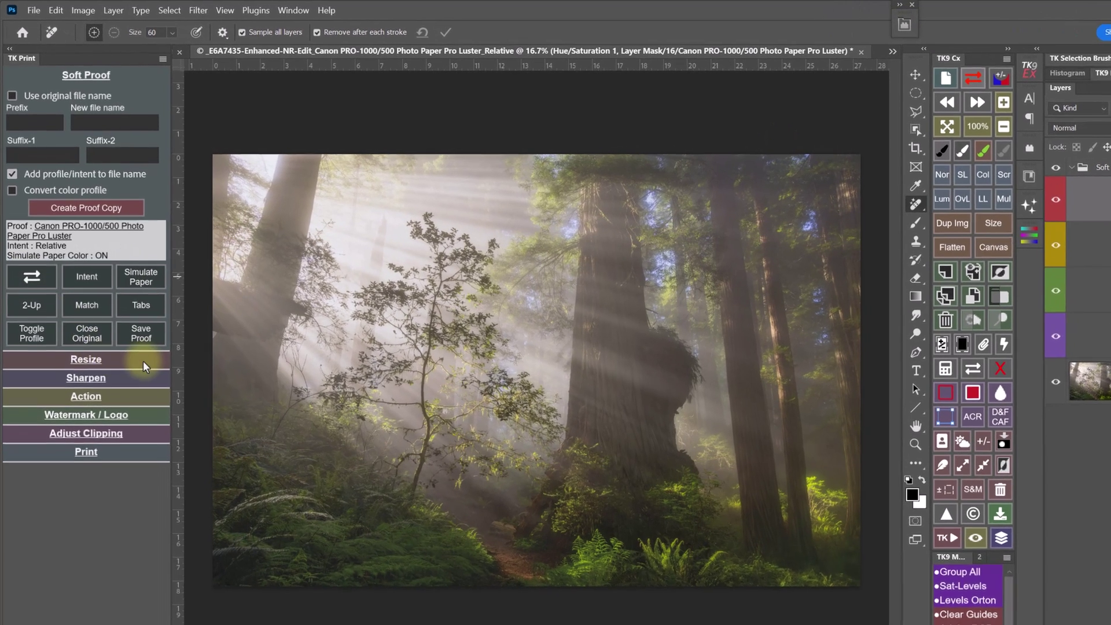
# Duplicate the proofed image and resize the duplicate to its print size
pyautogui.click(136, 331)
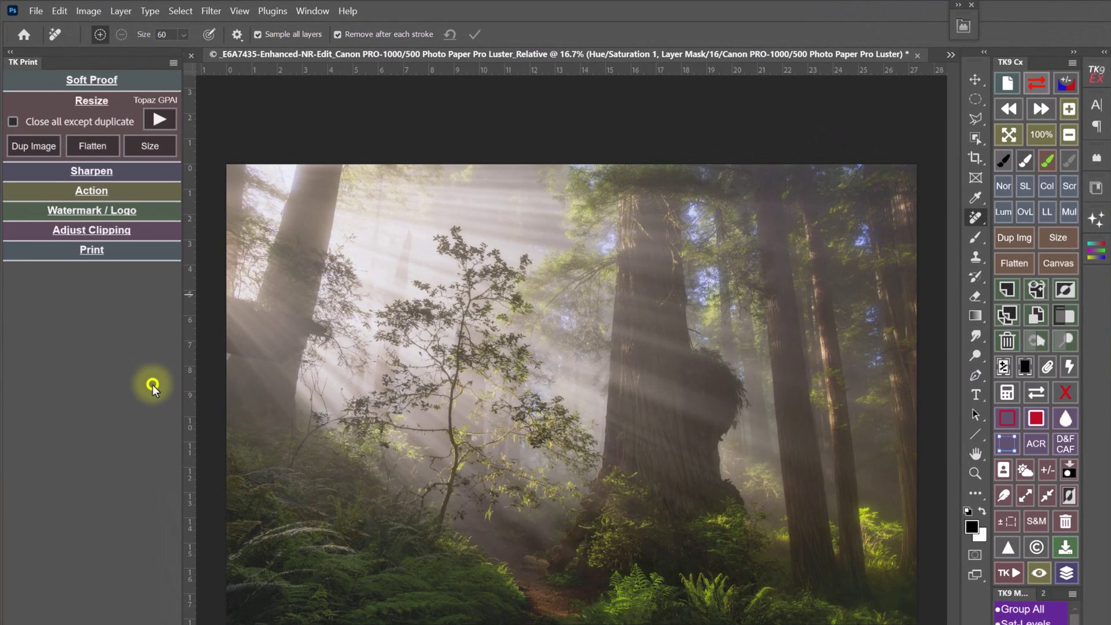
pyautogui.click(44, 152)
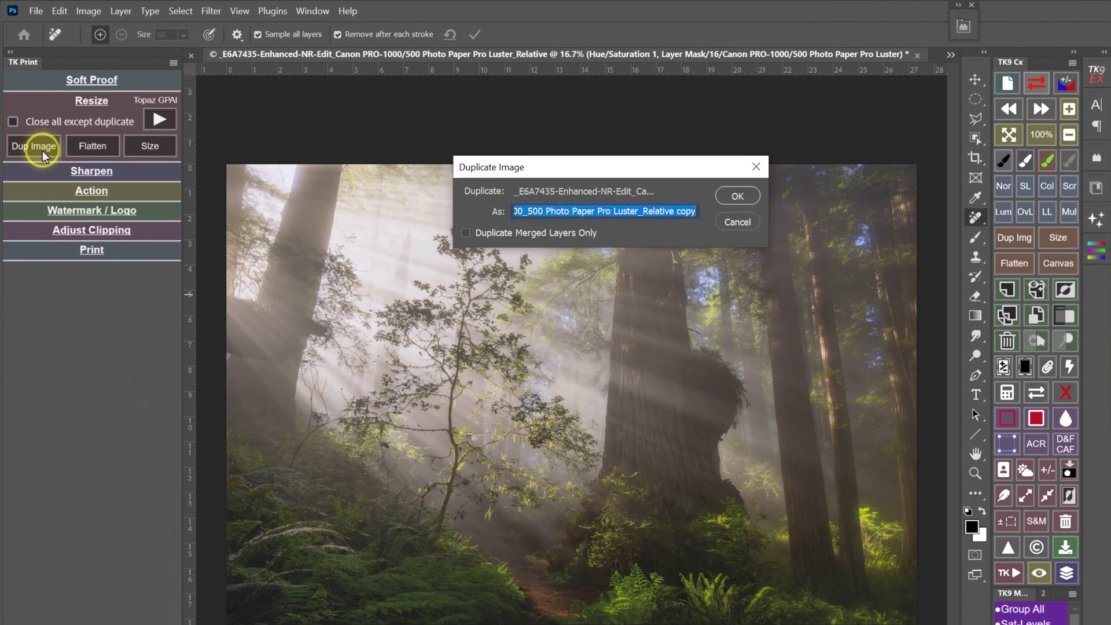
pyautogui.click(730, 196)
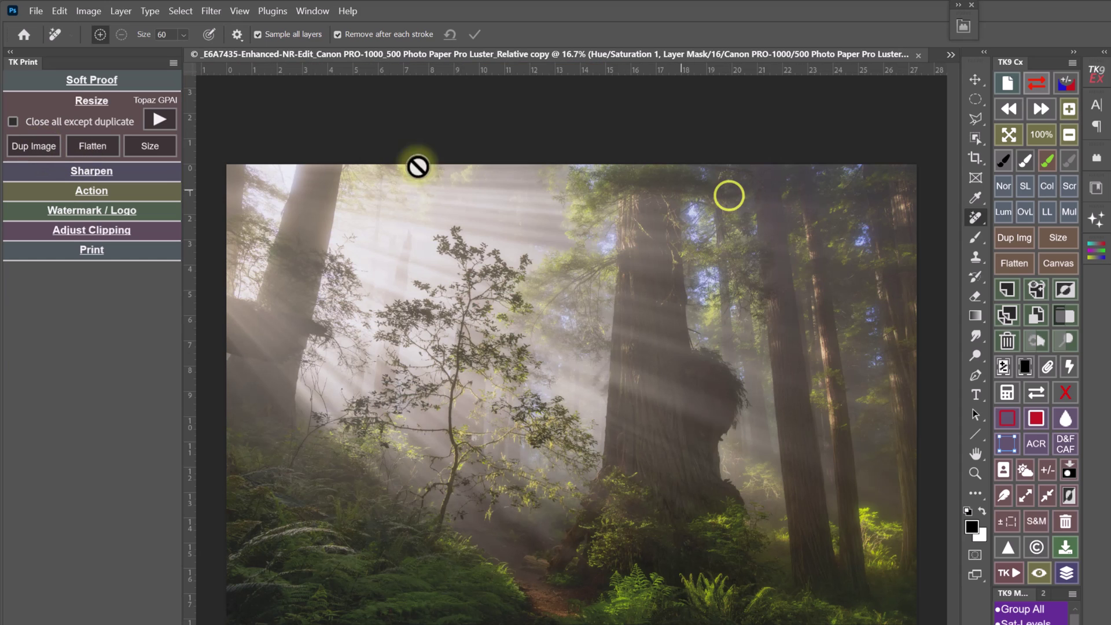
pyautogui.click(149, 146)
pyautogui.click(744, 455)
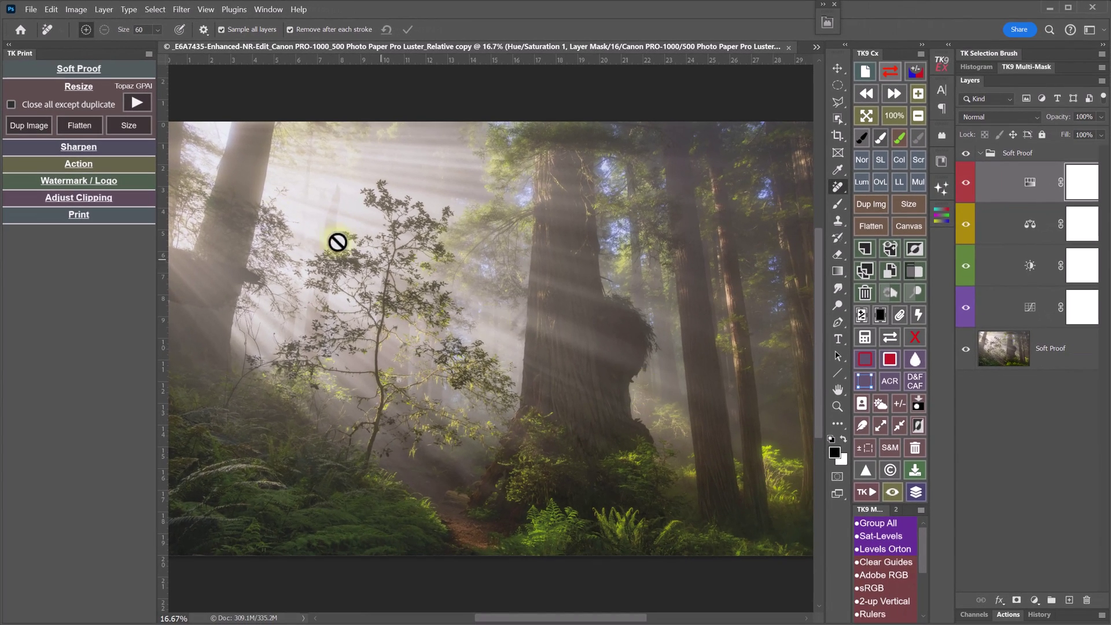
# Apply Glossy Medium Smart Sharpen to the resized copy
pyautogui.click(129, 147)
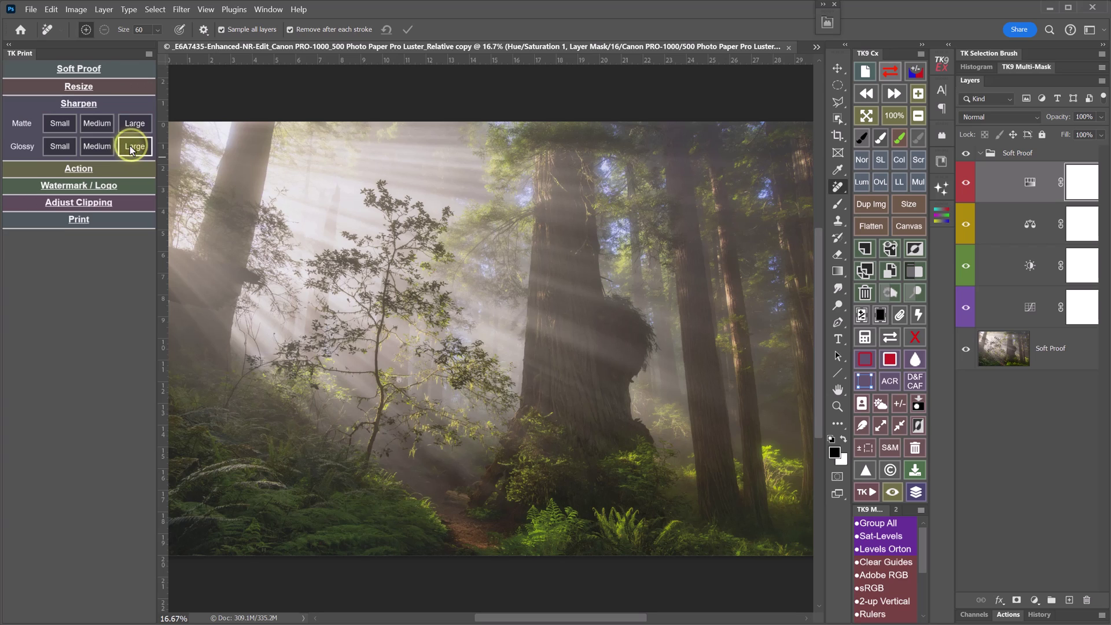
pyautogui.click(91, 147)
pyautogui.click(875, 104)
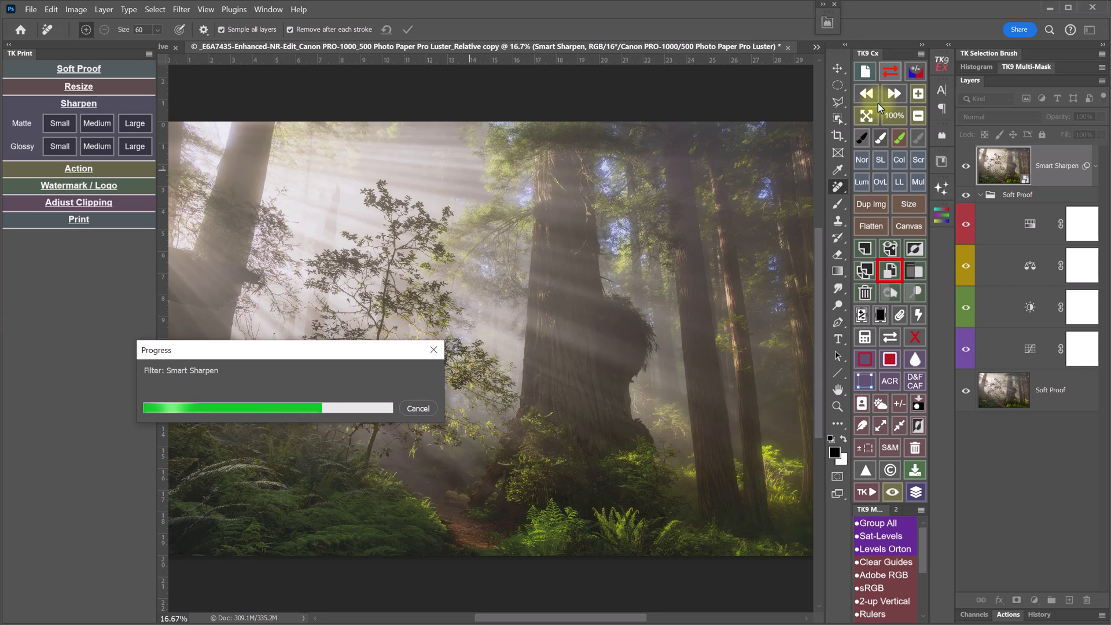
# Run the Sat-Levels action from TK Print to add the masked Sat Levels Finish group
pyautogui.click(141, 171)
pyautogui.click(138, 155)
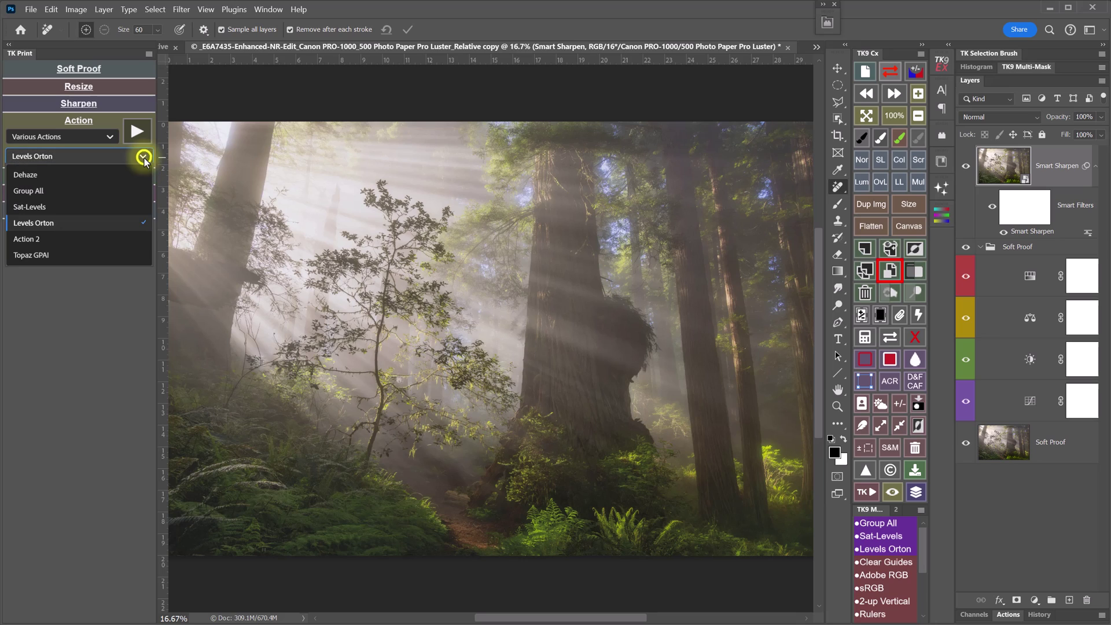
pyautogui.click(96, 207)
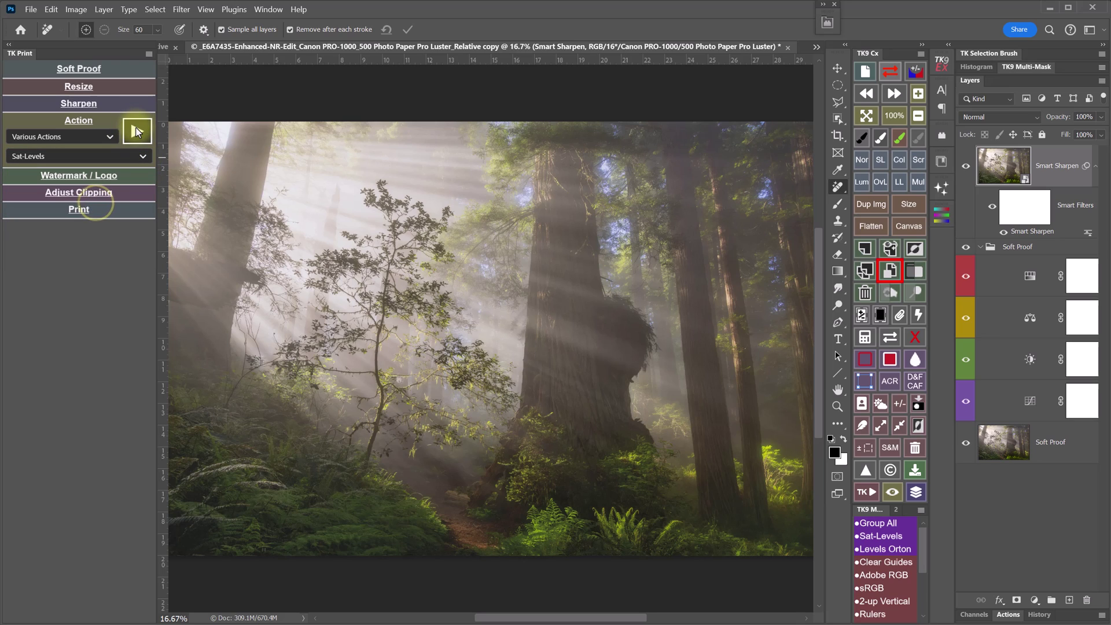
pyautogui.click(137, 132)
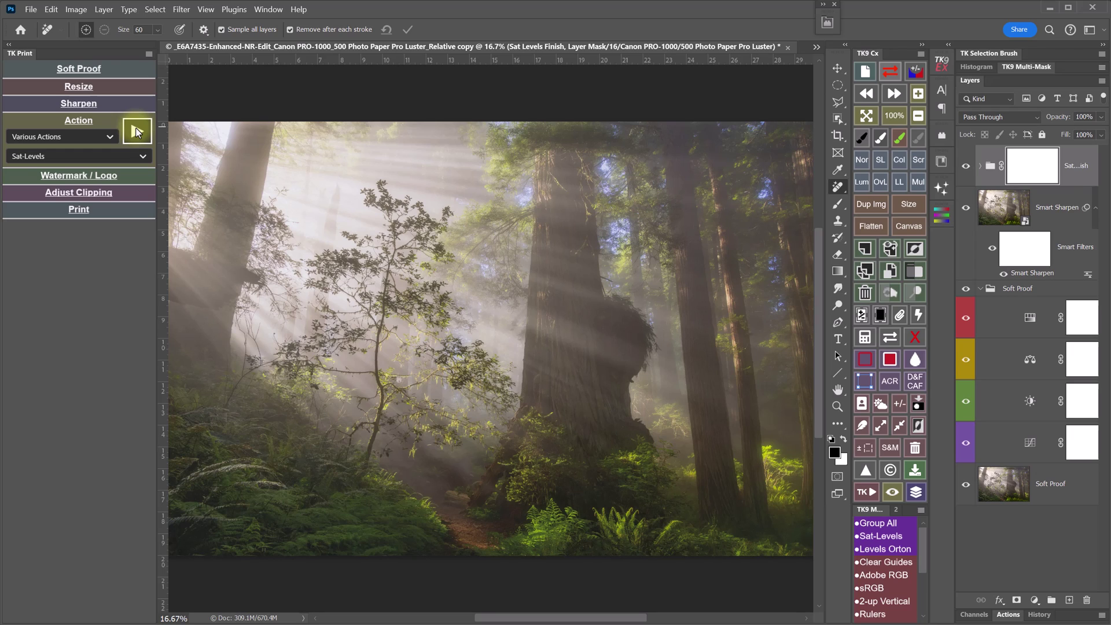
# Stamp the low-res signature PNG watermark onto the photo's bottom-right corner
pyautogui.click(132, 175)
pyautogui.click(120, 154)
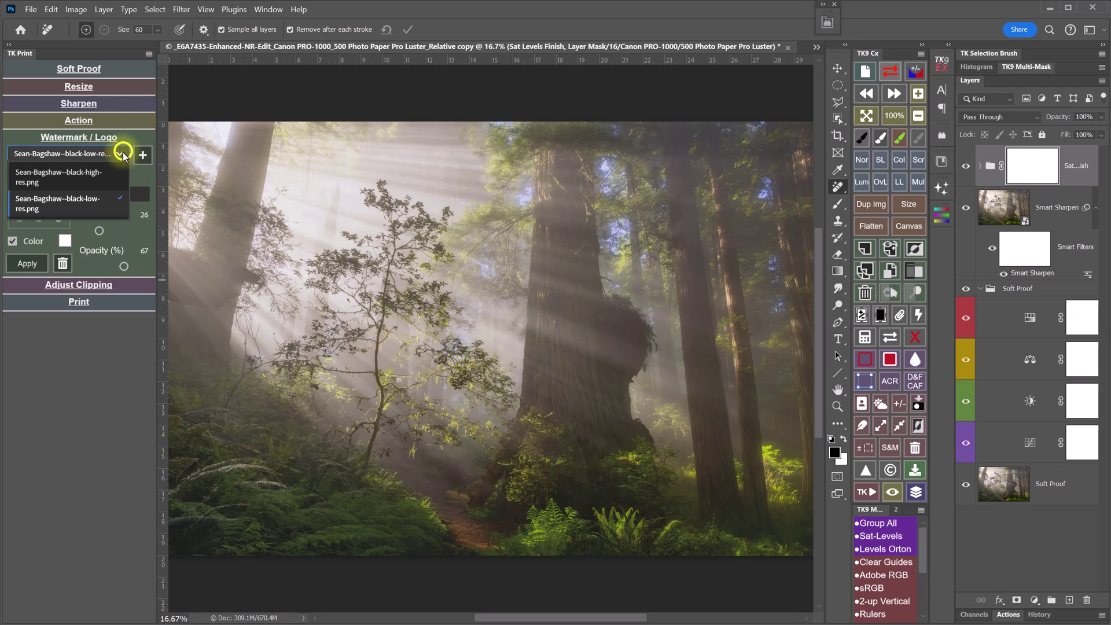
pyautogui.click(98, 200)
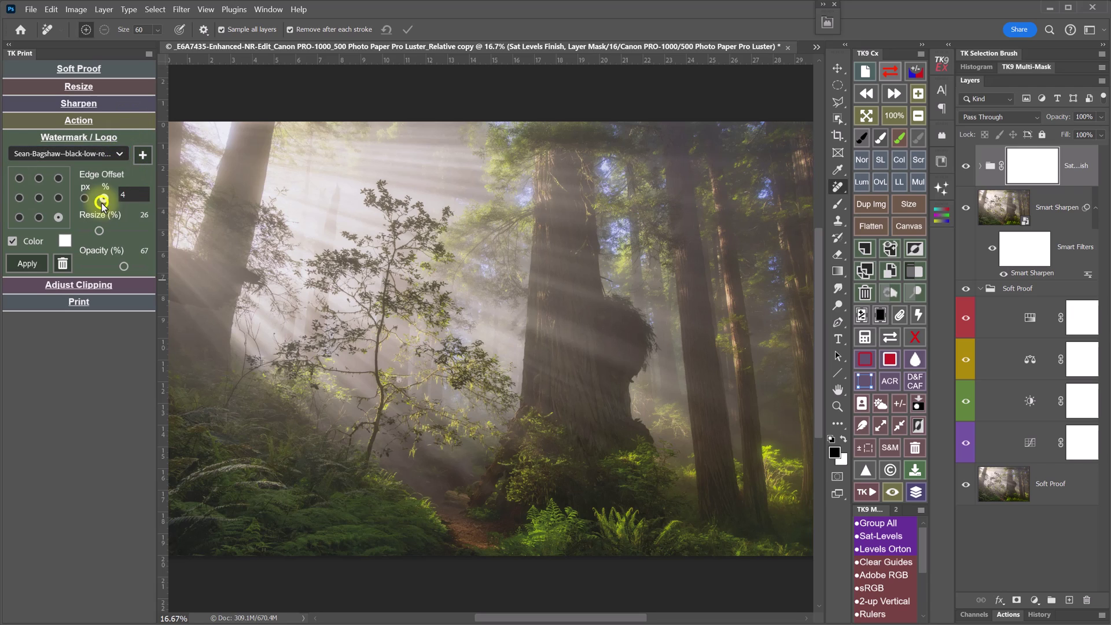
pyautogui.click(26, 263)
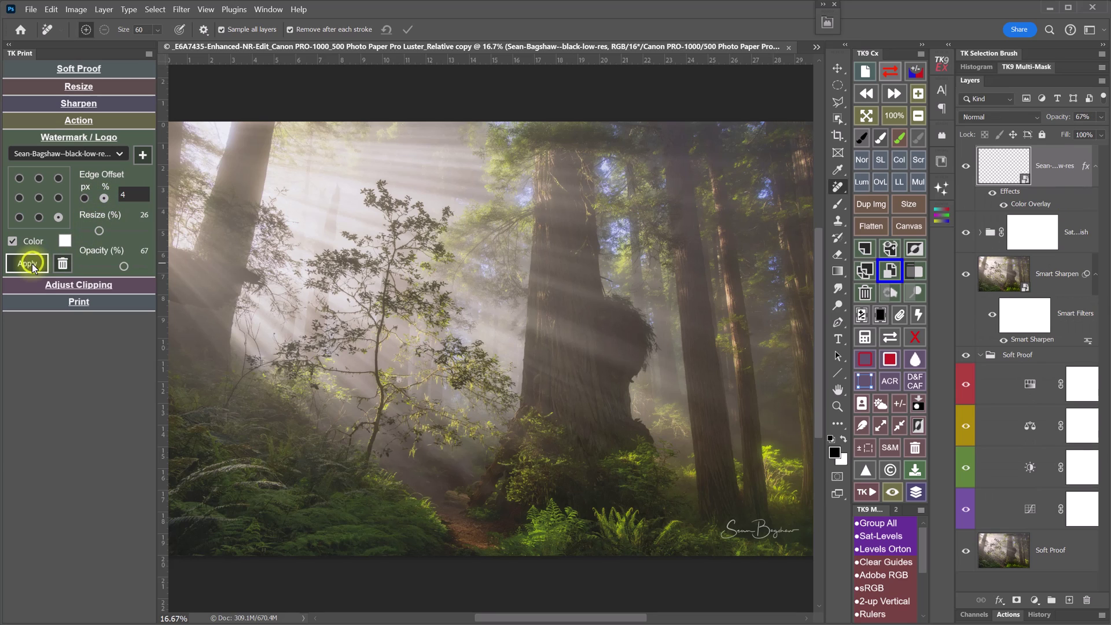
# Redo the watermark at lower opacity, finishing at 22%
pyautogui.click(63, 265)
pyautogui.moveTo(123, 267); pyautogui.dragTo(96, 266)
pyautogui.click(26, 263)
pyautogui.click(62, 263)
pyautogui.click(32, 265)
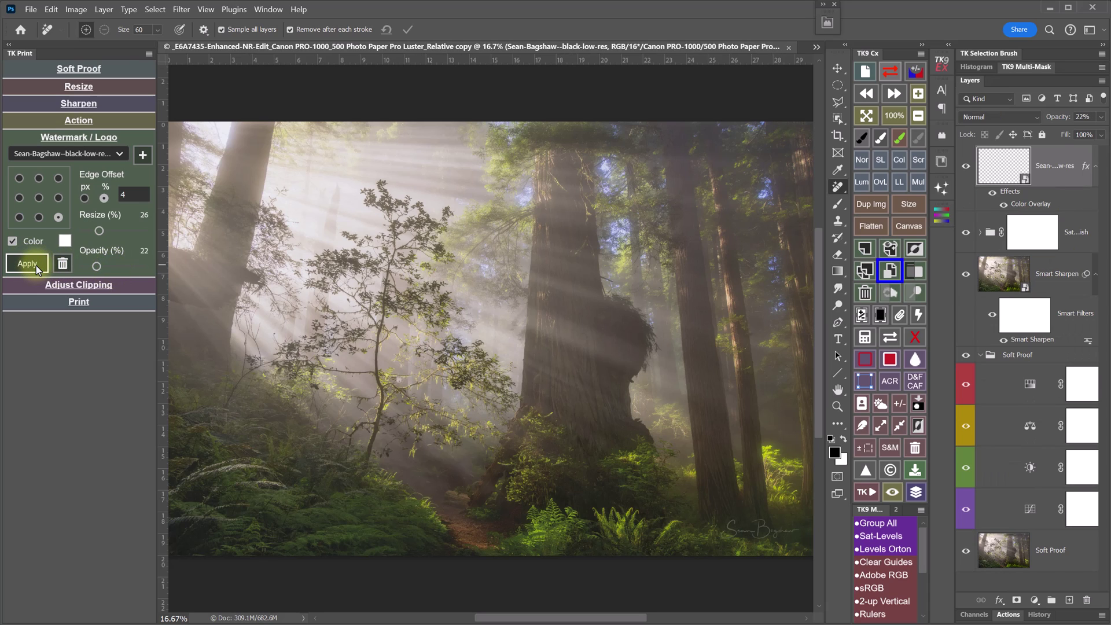
# Set print clipping limits to 235 highlights and 20 shadows and show the clipping overlay
pyautogui.click(147, 287)
pyautogui.click(39, 182)
pyautogui.click(98, 356)
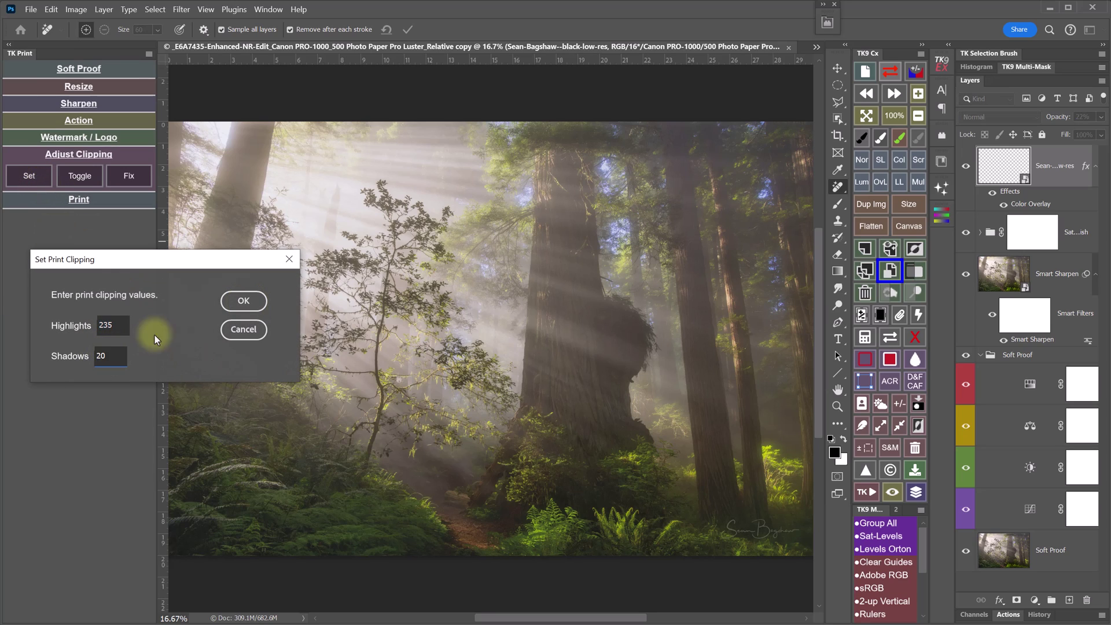
pyautogui.click(243, 300)
pyautogui.click(80, 175)
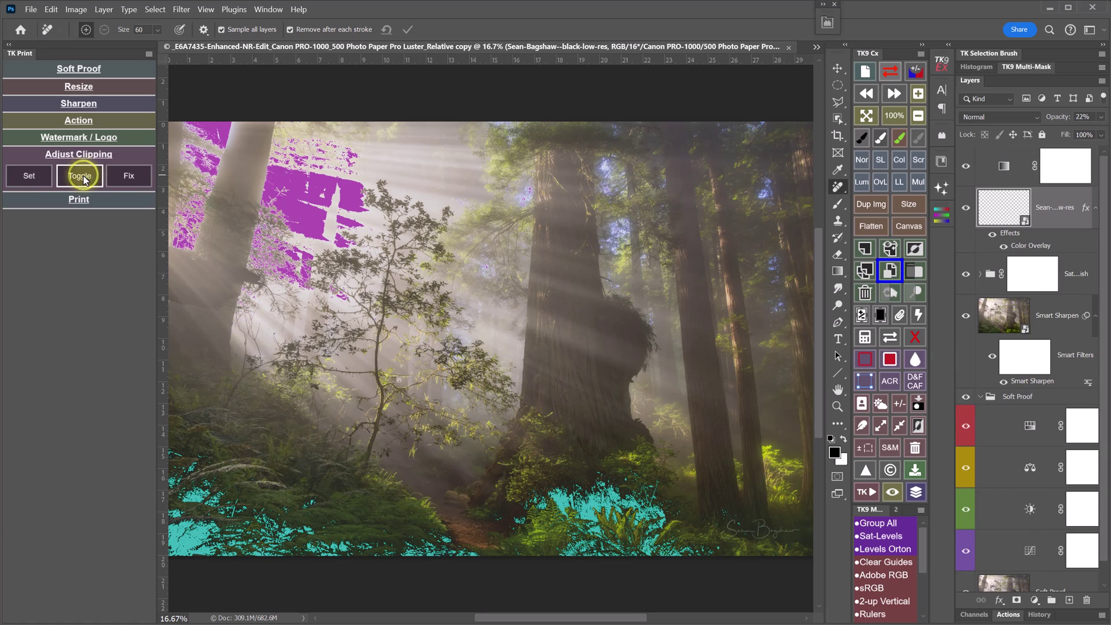
# Add a Curves layer pulling highlights down to 234 and lifting shadows, then hide the overlay
pyautogui.click(129, 176)
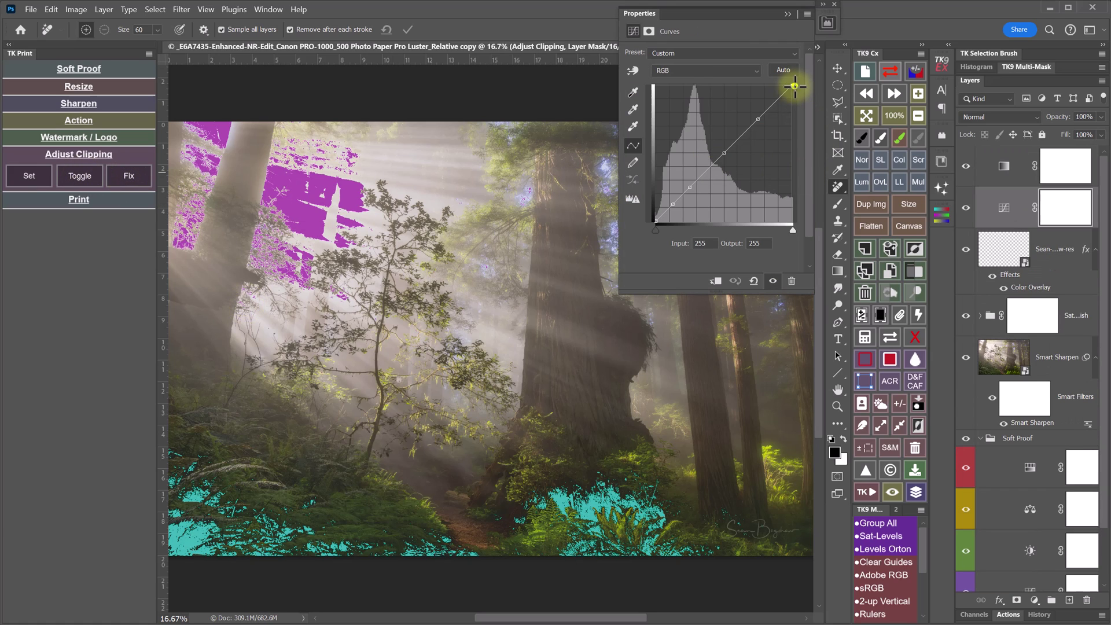
pyautogui.moveTo(792, 86); pyautogui.dragTo(792, 97)
pyautogui.moveTo(673, 203); pyautogui.dragTo(669, 202)
pyautogui.click(819, 49)
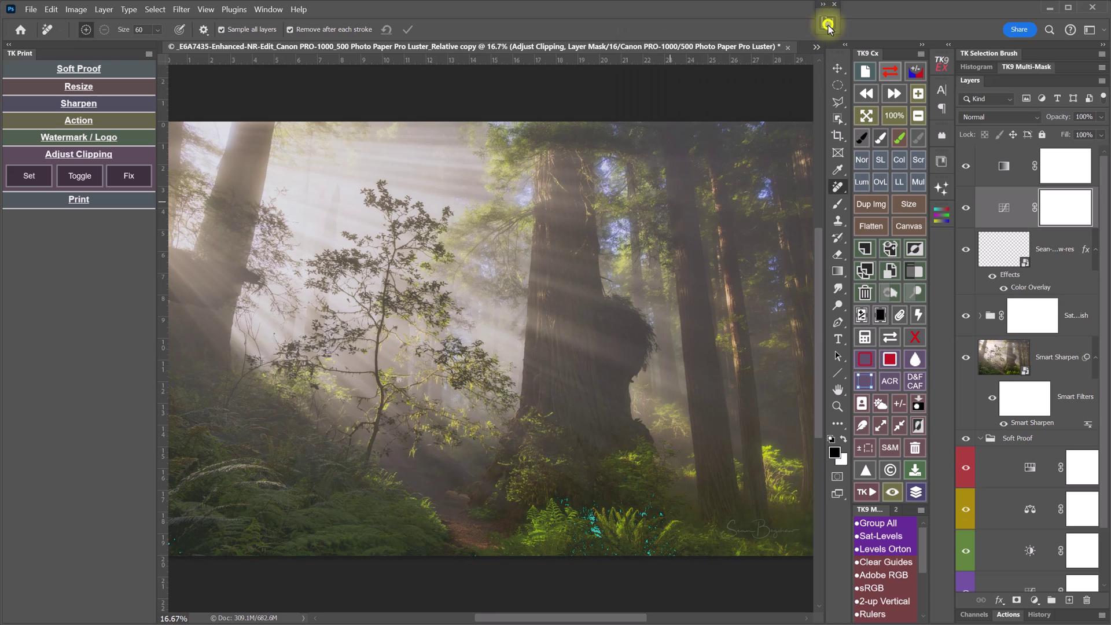
pyautogui.click(70, 177)
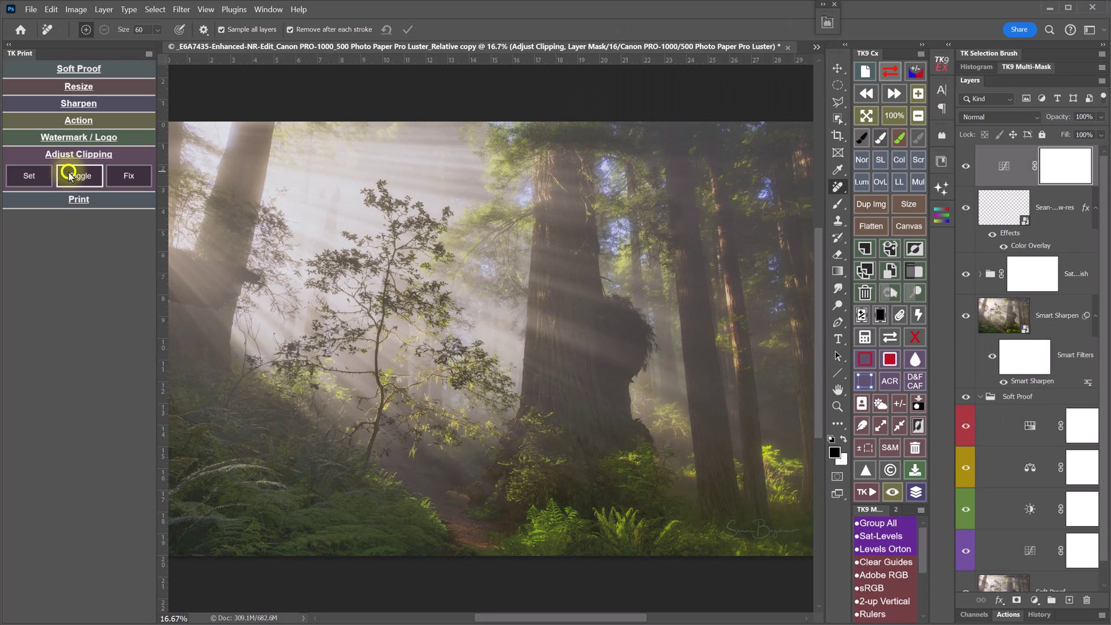
# Check the print settings without printing, then flatten and save the proof copy
pyautogui.click(137, 200)
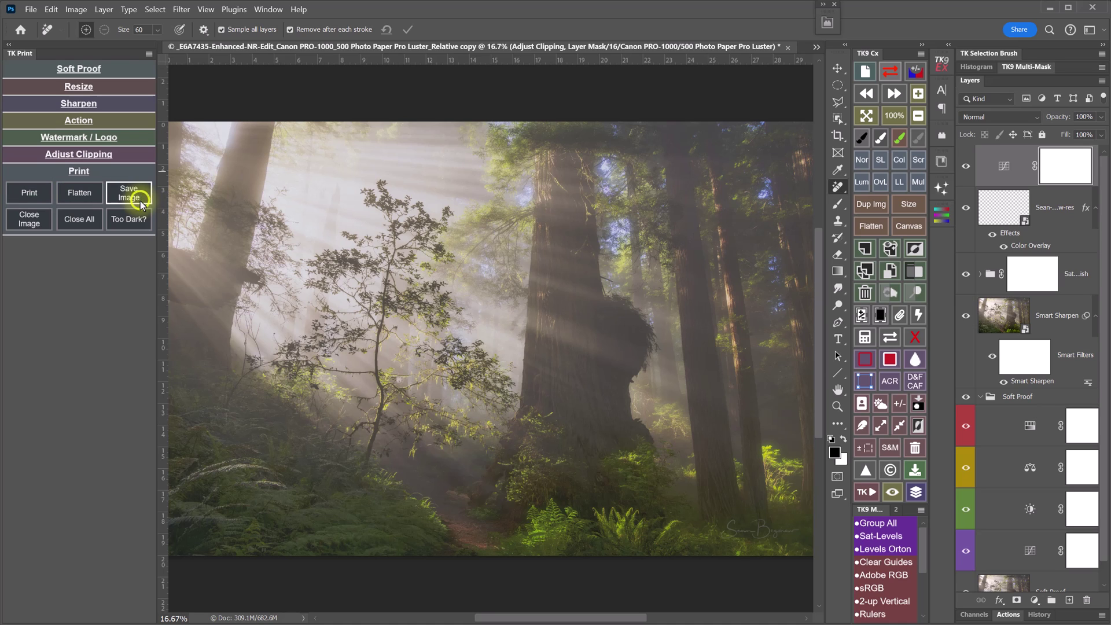
pyautogui.click(36, 200)
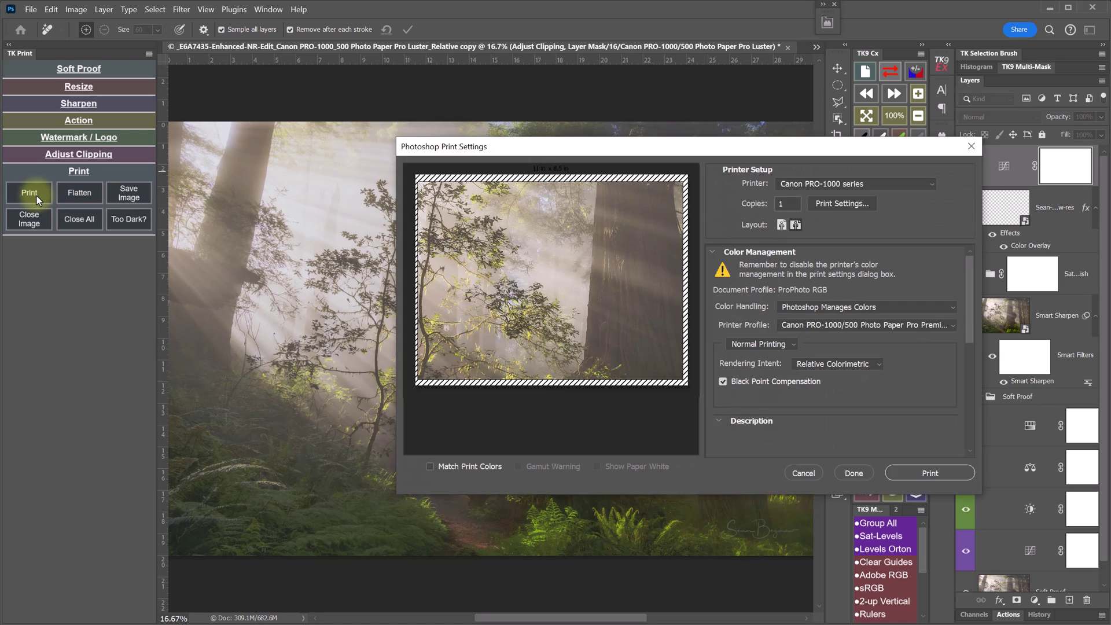
pyautogui.click(810, 473)
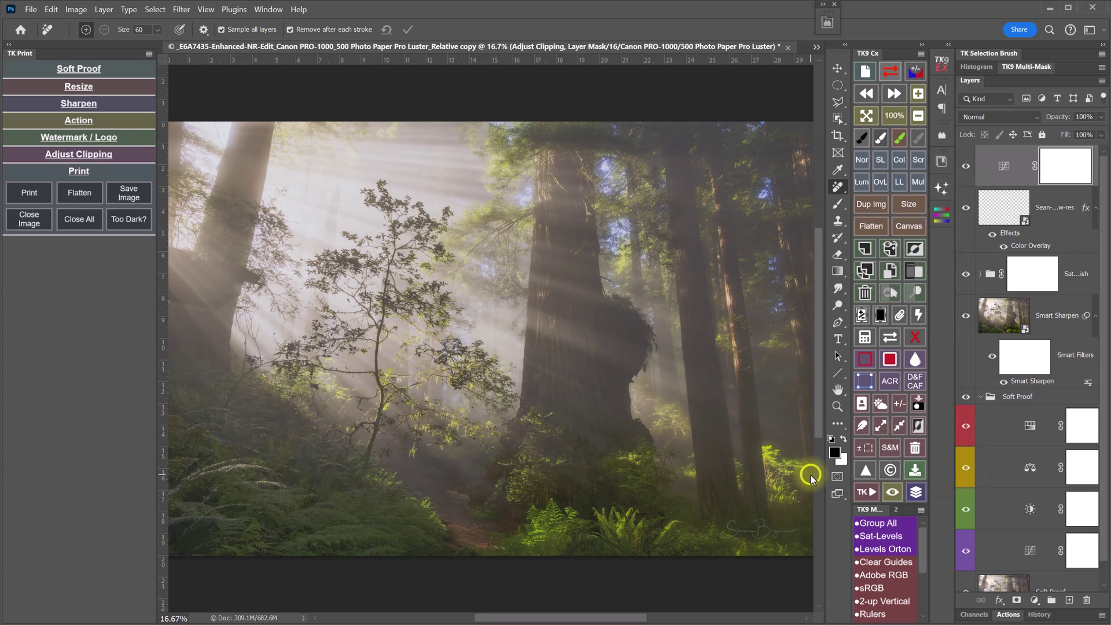
pyautogui.click(78, 193)
pyautogui.click(131, 195)
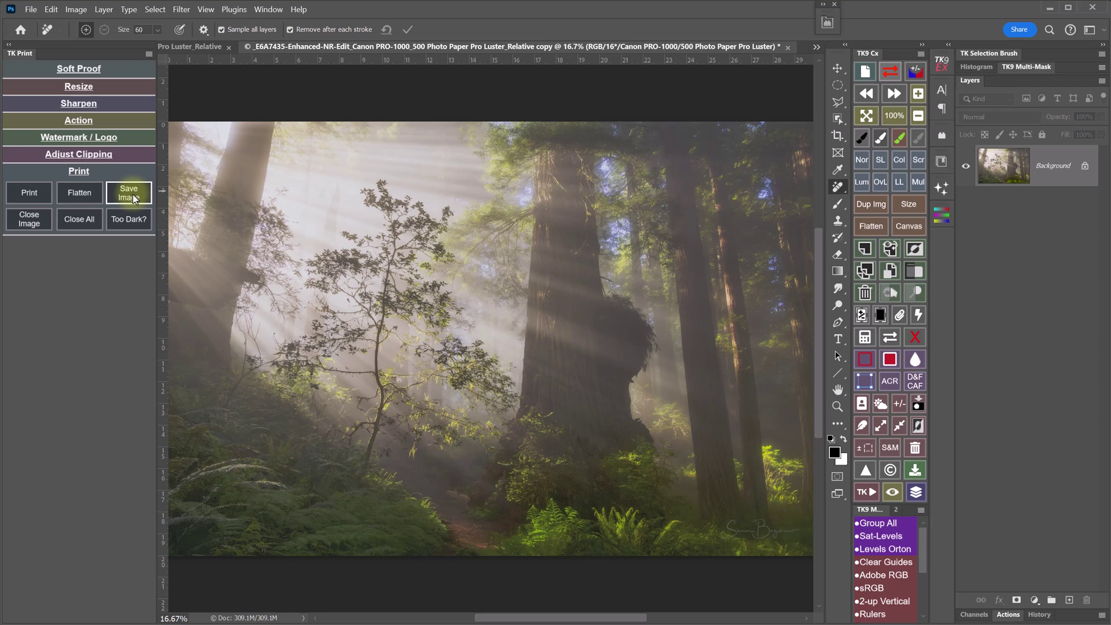
# Add the Too Dark? Screen brightening layer and set it to 28% opacity
pyautogui.click(125, 225)
pyautogui.moveTo(1100, 115); pyautogui.dragTo(1057, 136)
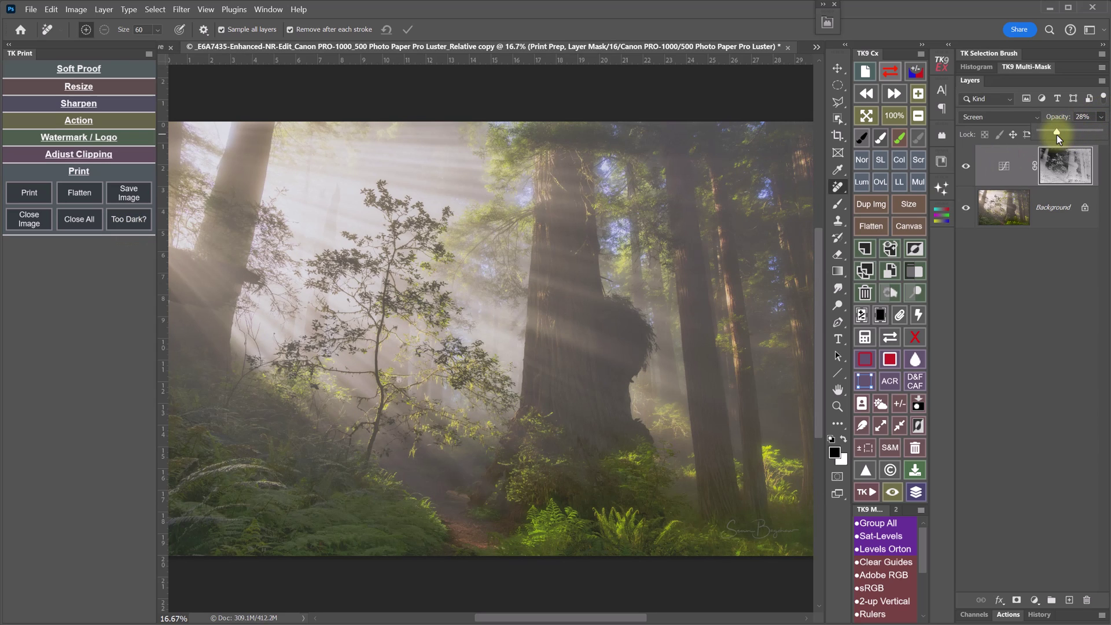